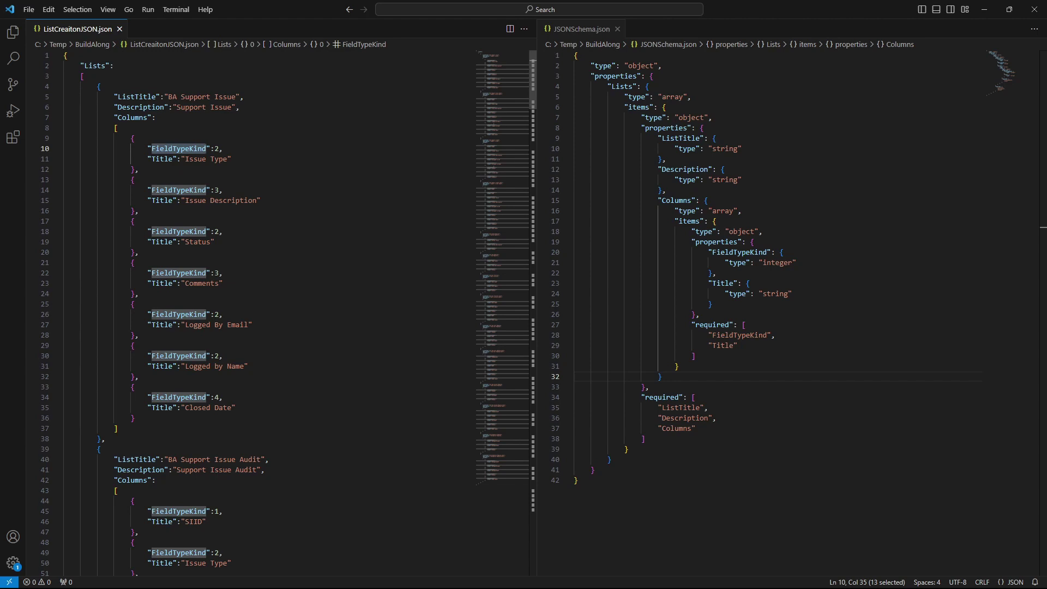
# Compare the column keys in the list-creation JSON with its schema and review the field type values in Microsoft's FieldType enumeration documentation
pyautogui.doubleClick(162, 159)
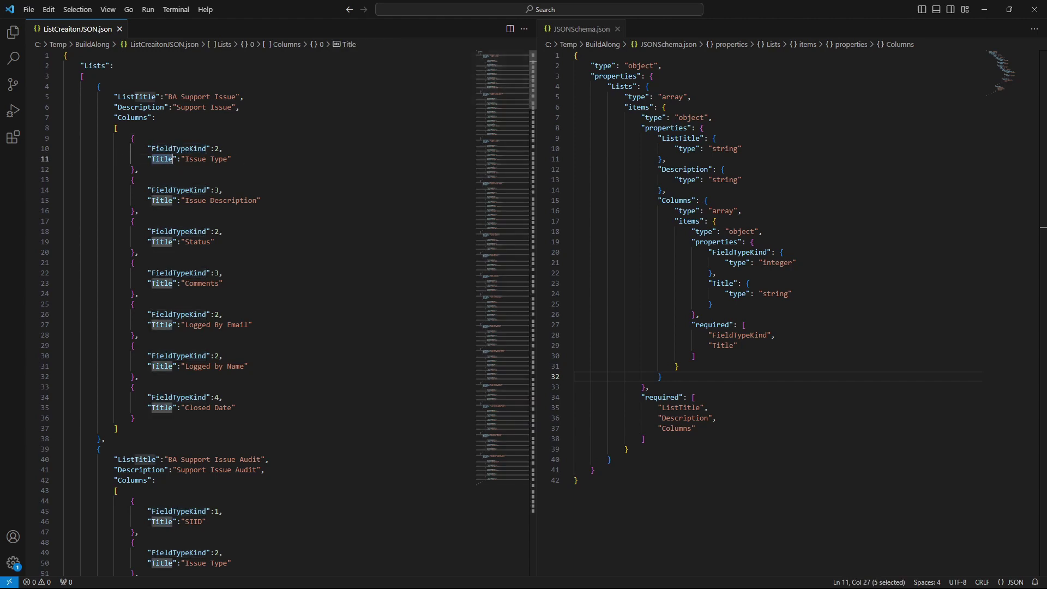
pyautogui.moveTo(574, 55); pyautogui.dragTo(579, 479)
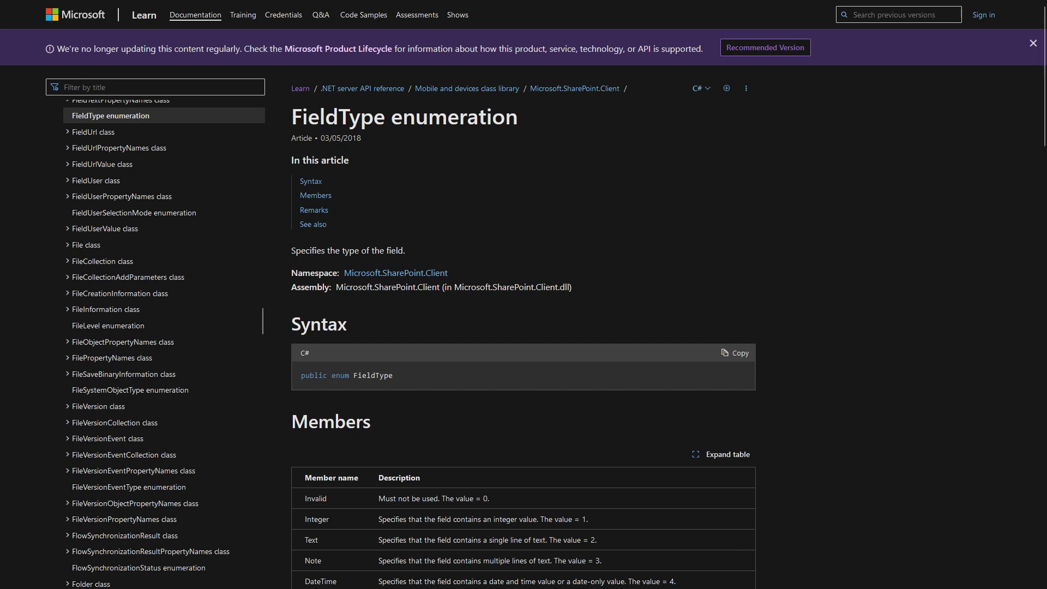
pyautogui.moveTo(292, 117); pyautogui.dragTo(385, 117)
pyautogui.scroll(-7, 524, 327)
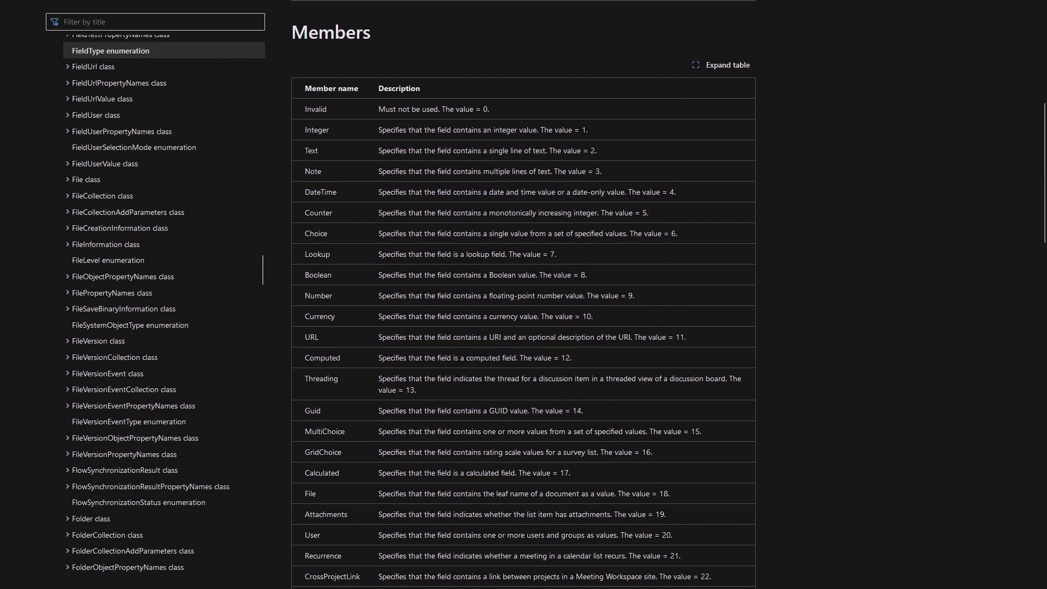
pyautogui.moveTo(581, 275); pyautogui.dragTo(587, 274)
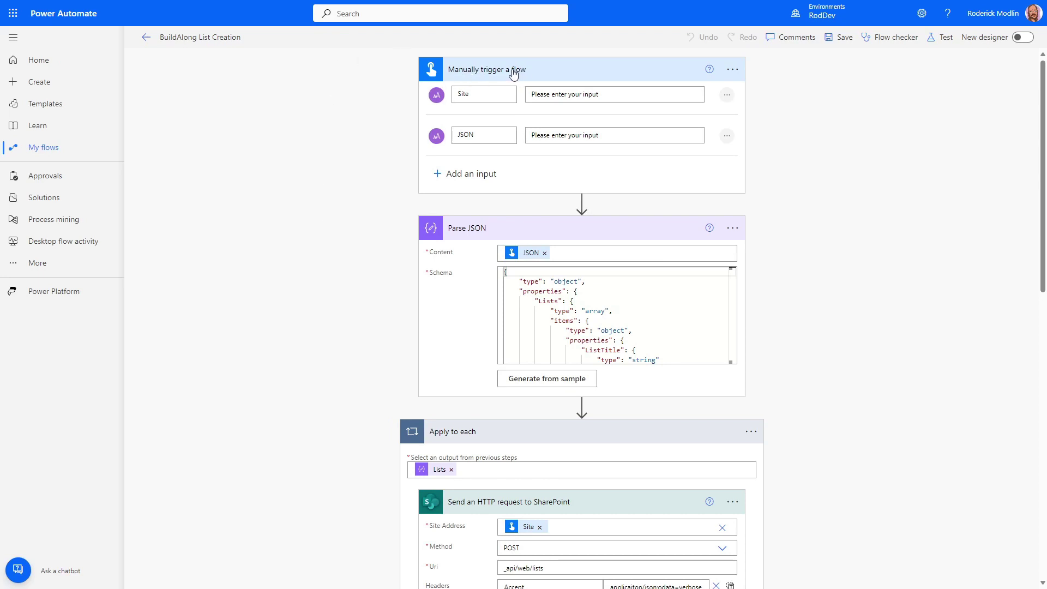
# Review the Site and JSON trigger inputs and the Parse JSON action of the BuildAlong List Creation flow in Power Automate
pyautogui.moveTo(469, 94); pyautogui.dragTo(456, 94)
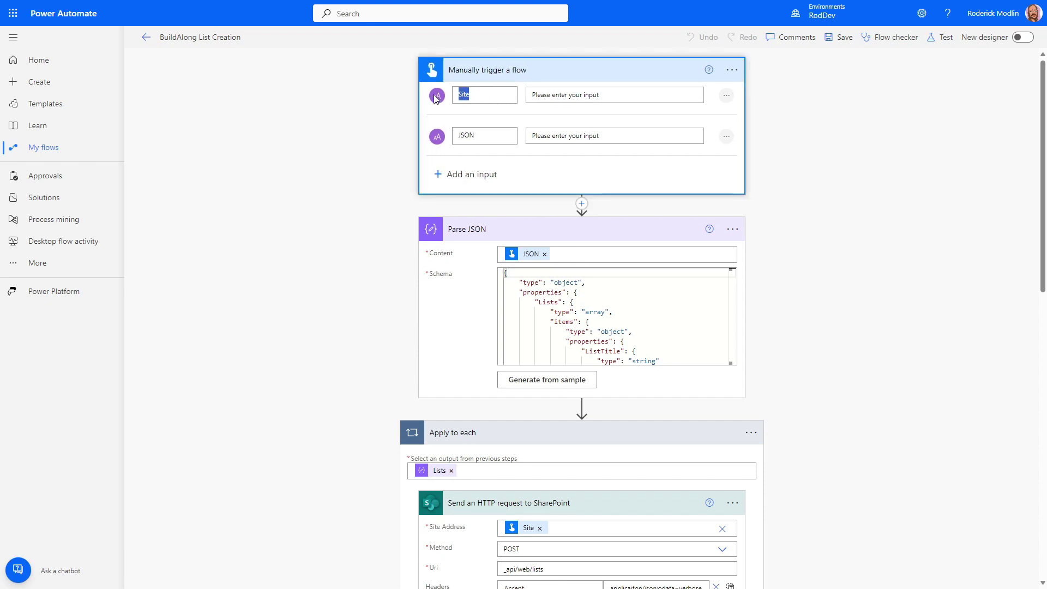
pyautogui.moveTo(483, 135); pyautogui.dragTo(457, 135)
pyautogui.scroll(-2, 382, 163)
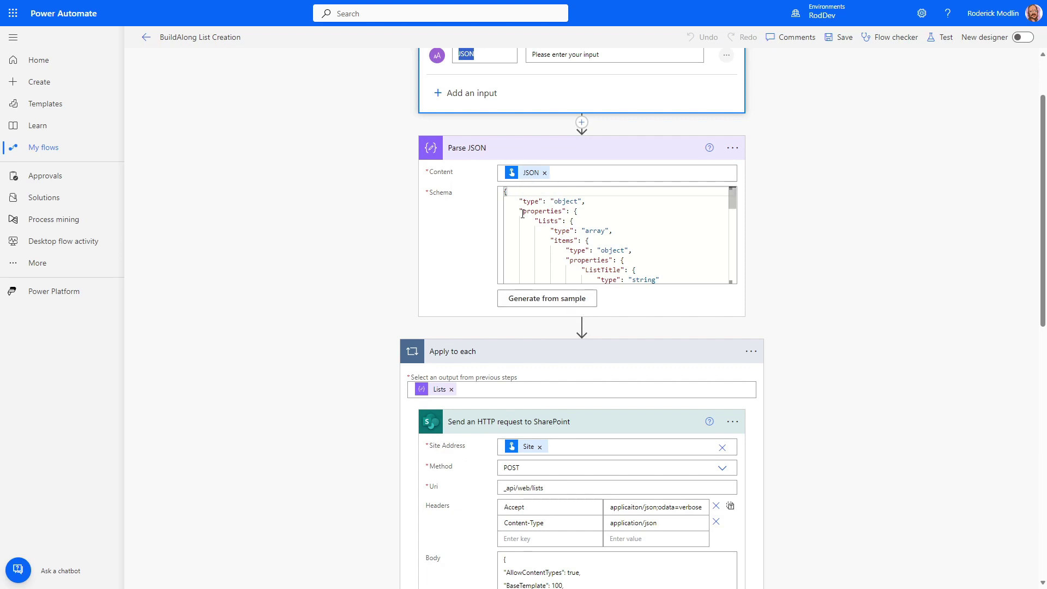
pyautogui.scroll(-5, 523, 213)
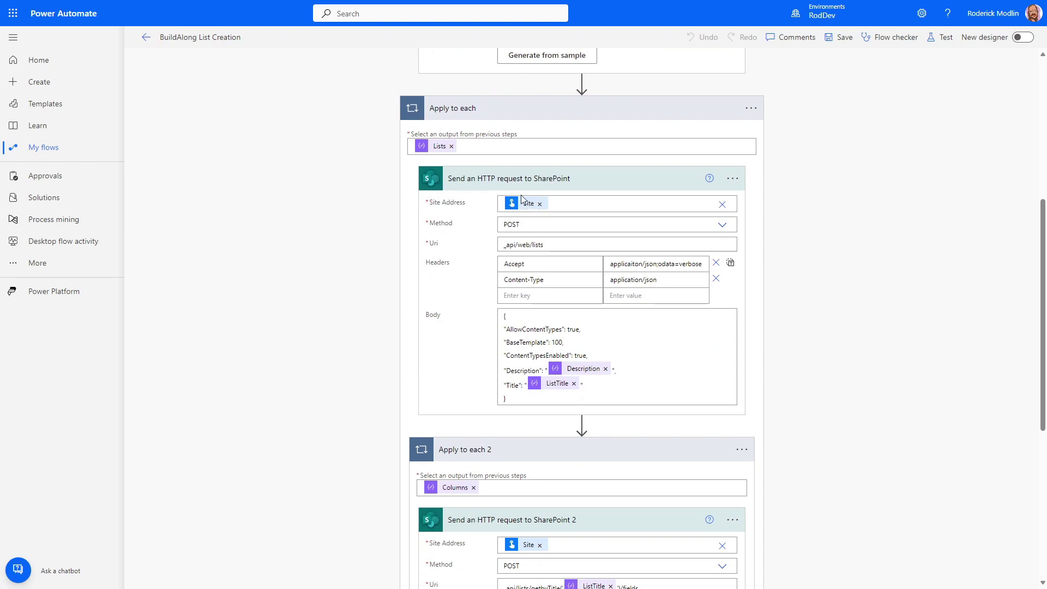
pyautogui.scroll(6, 548, 211)
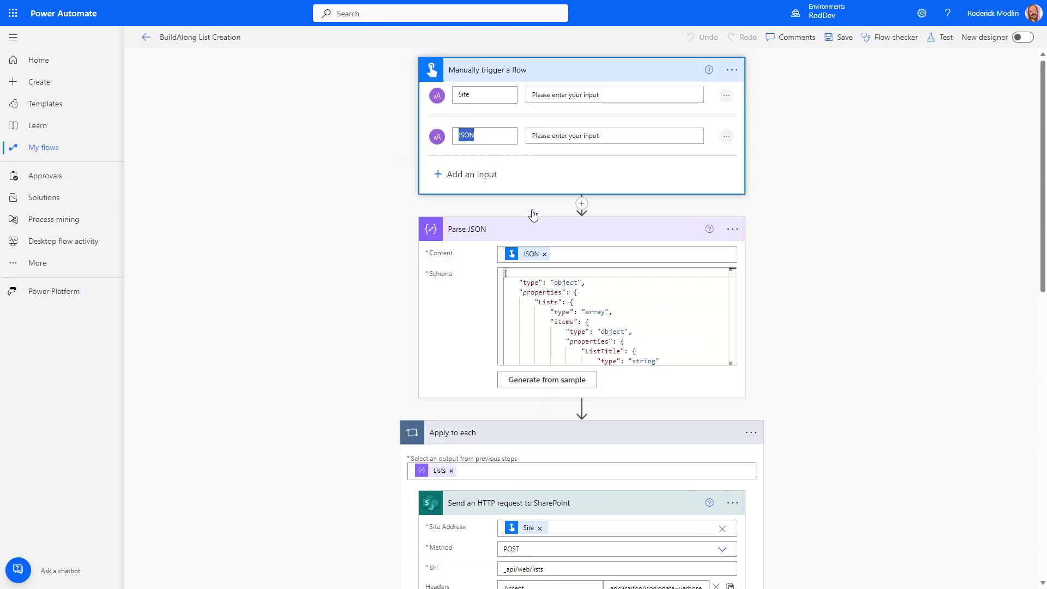
# Examine the Uri, headers and body of the list-creating SharePoint HTTP request inside the Lists loop
pyautogui.scroll(-7, 506, 220)
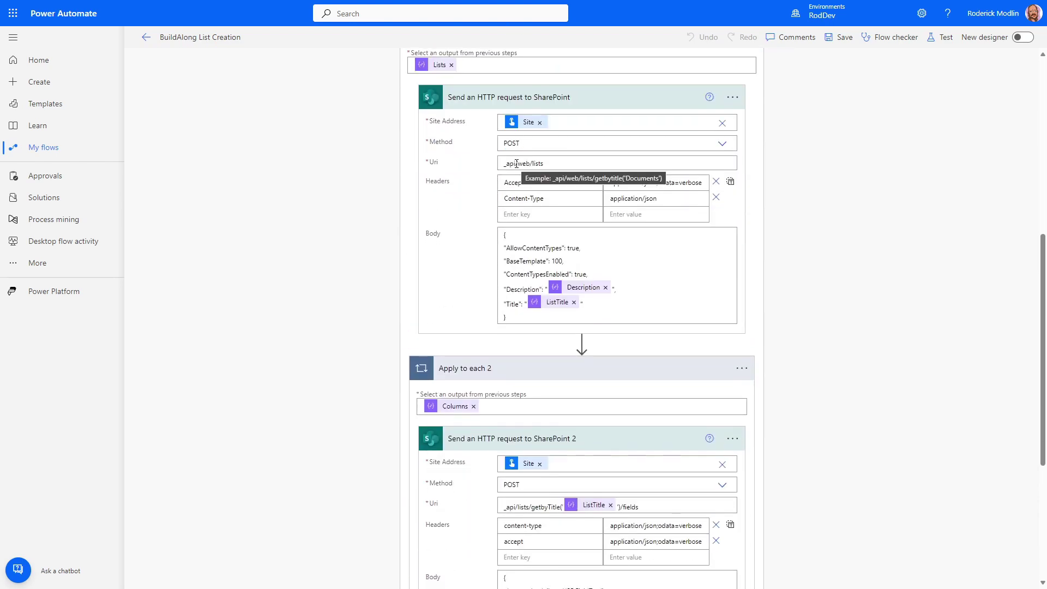
pyautogui.moveTo(516, 163); pyautogui.dragTo(603, 165)
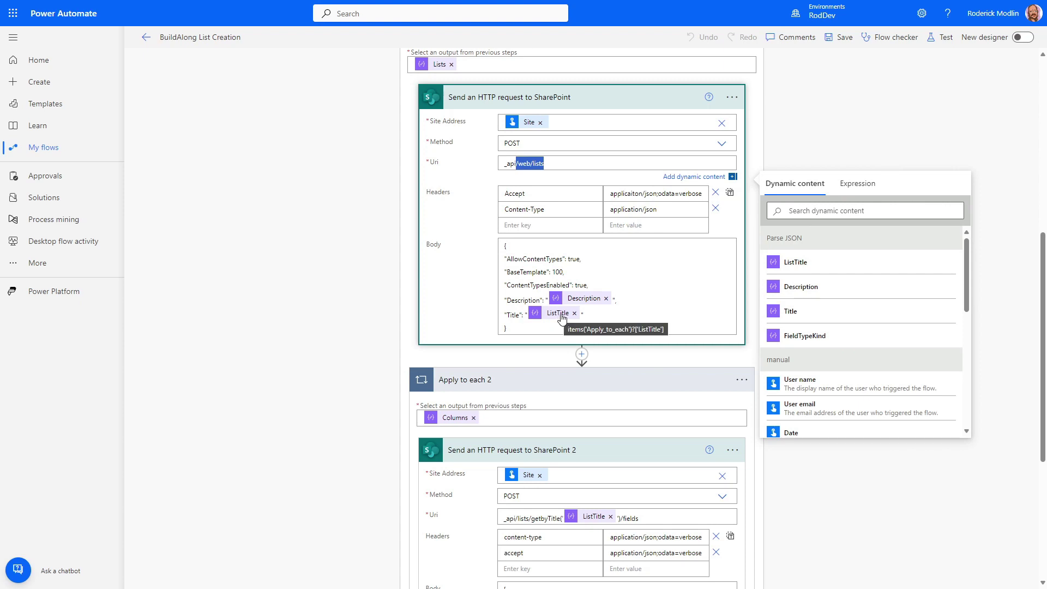
pyautogui.scroll(2, 561, 216)
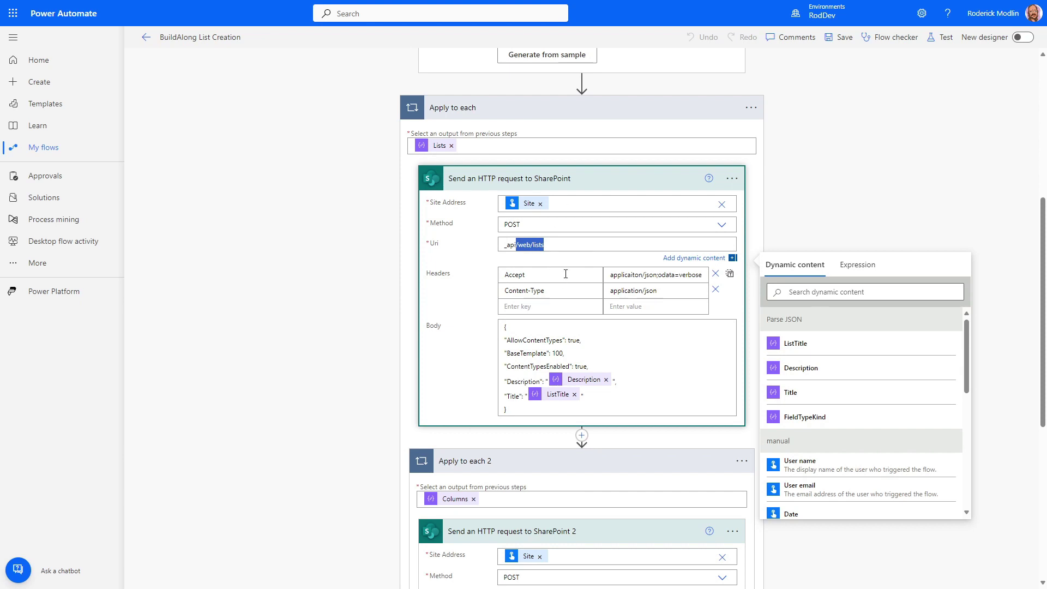
pyautogui.scroll(-2, 530, 223)
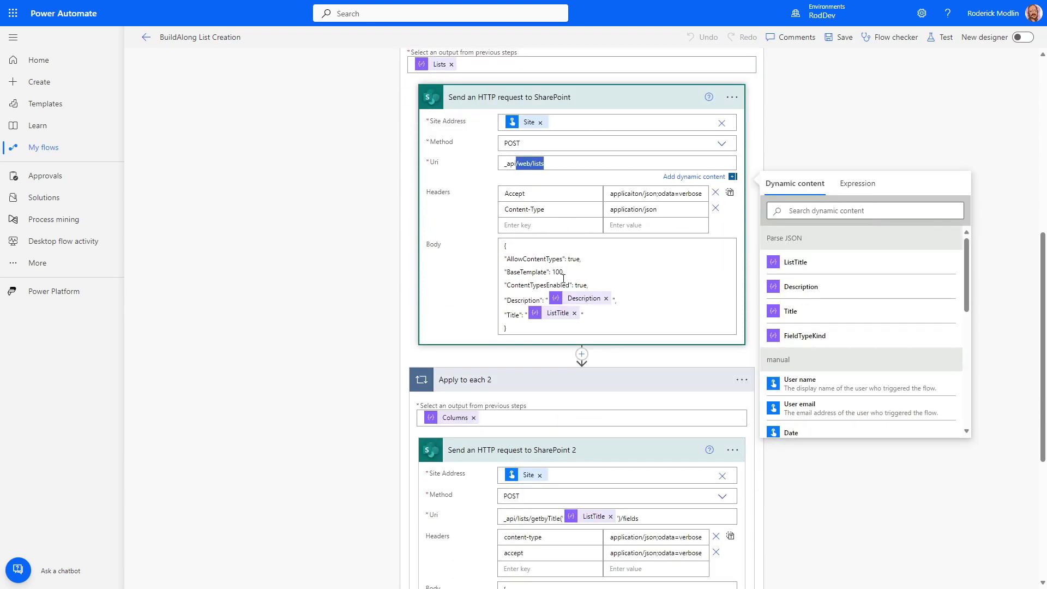
# Examine the Columns loop and its field-creating SharePoint HTTP request, comparing it with the list-creating request
pyautogui.scroll(-5, 586, 222)
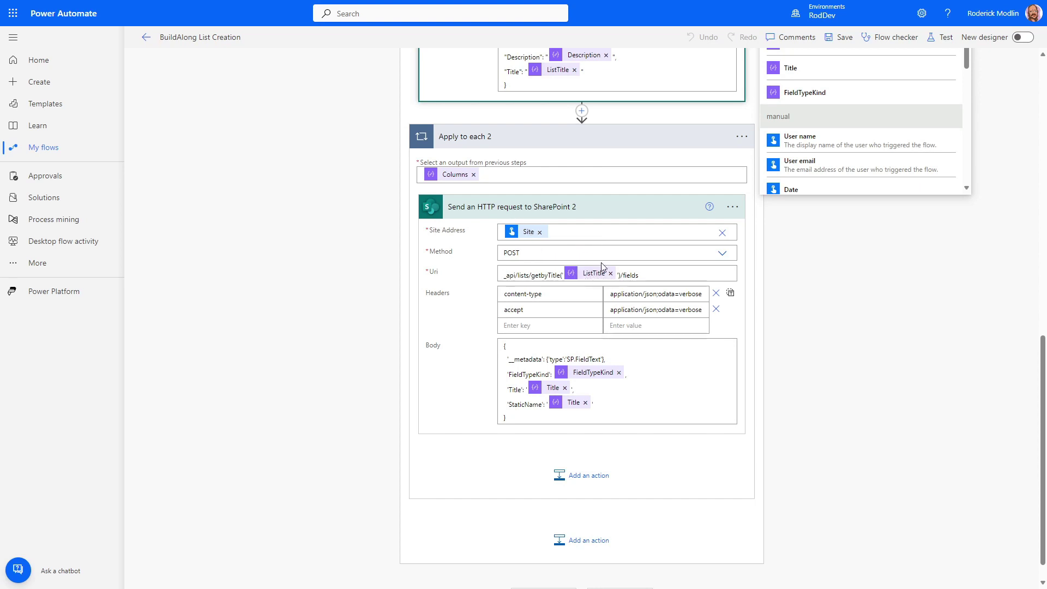
pyautogui.scroll(1, 603, 278)
pyautogui.scroll(2, 602, 278)
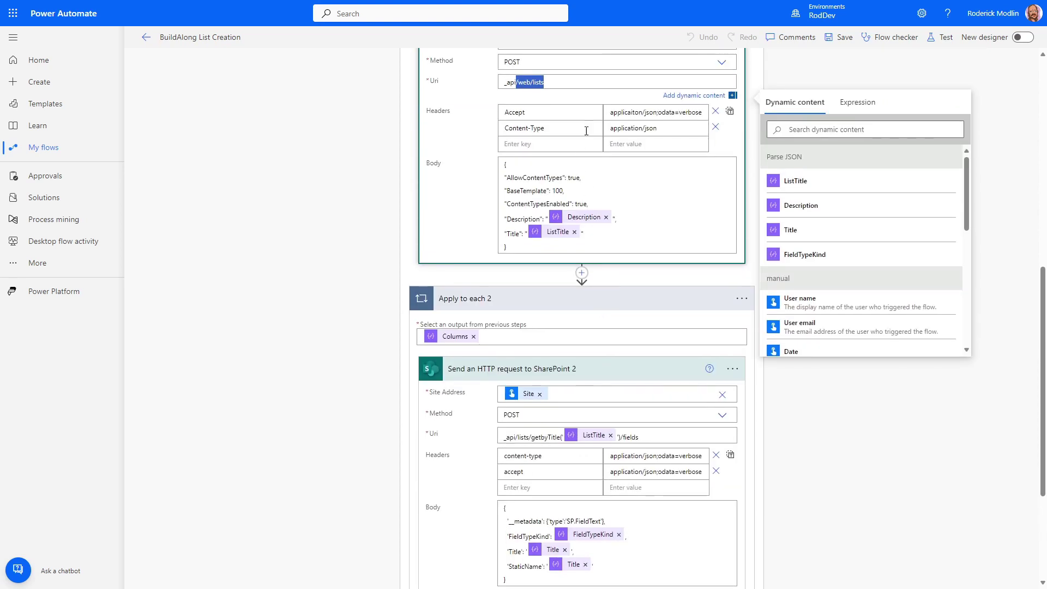
pyautogui.scroll(3, 577, 160)
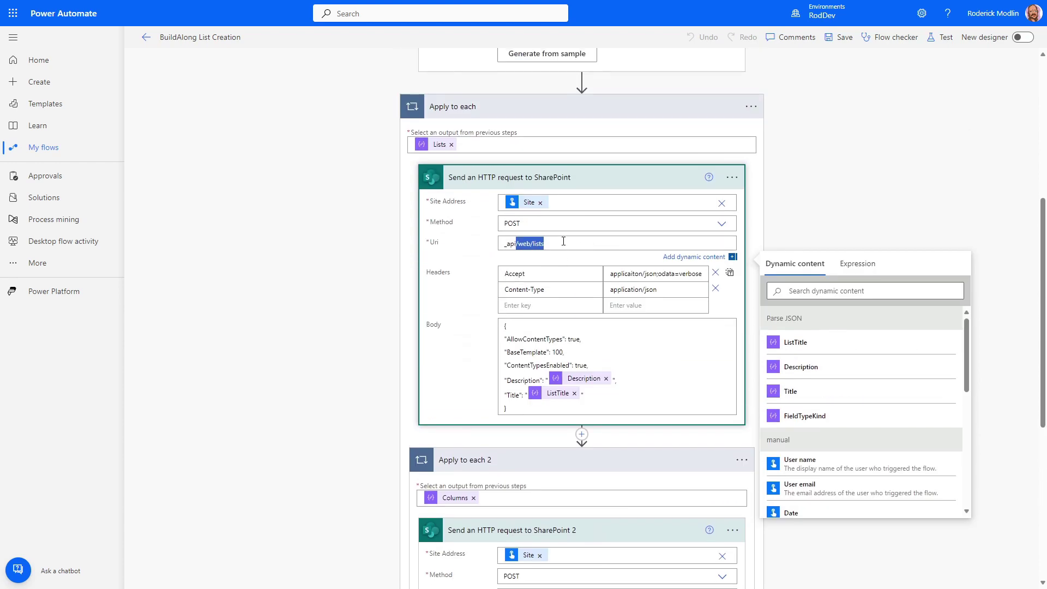
pyautogui.scroll(-4, 554, 259)
pyautogui.scroll(-2, 554, 259)
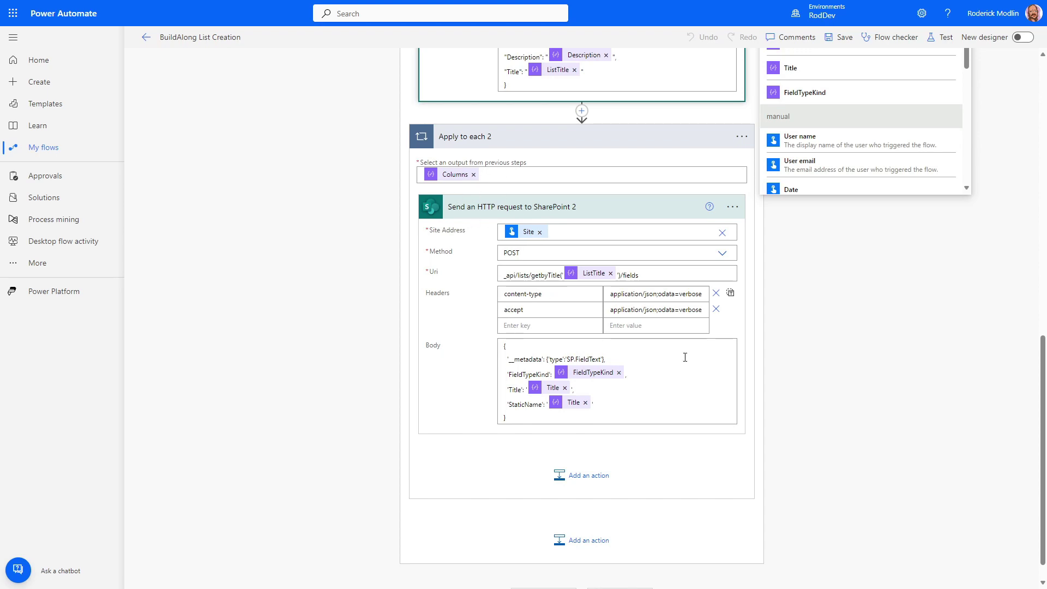
pyautogui.scroll(15, 687, 357)
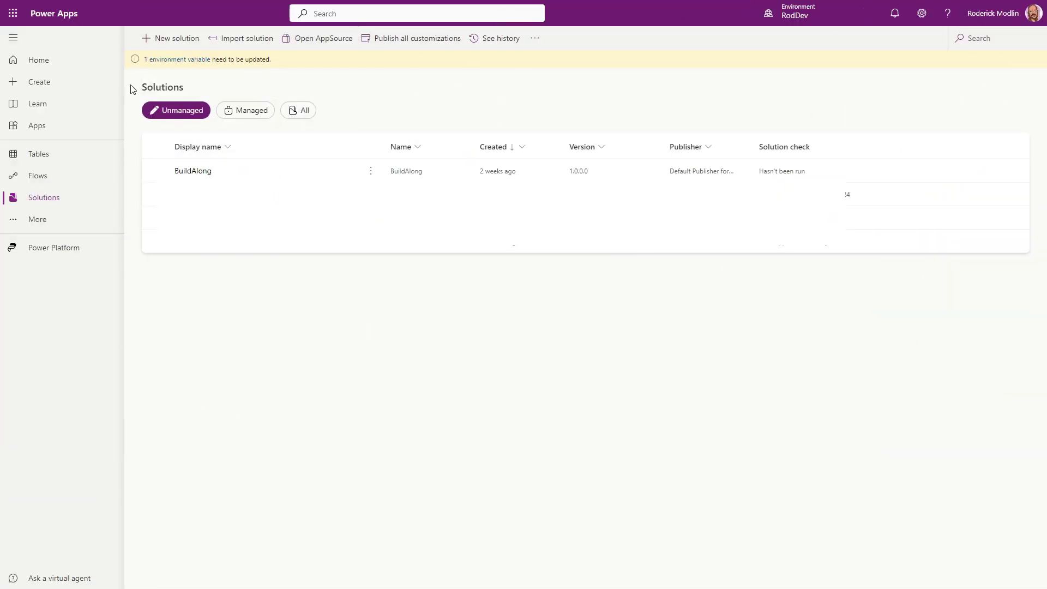
pyautogui.click(173, 39)
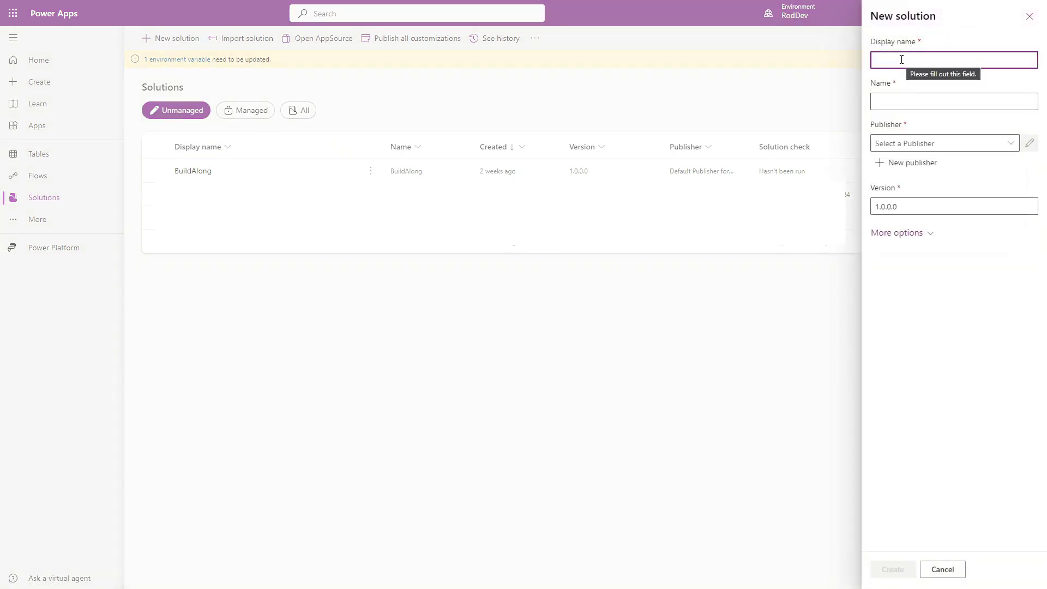
pyautogui.click(914, 99)
pyautogui.click(953, 143)
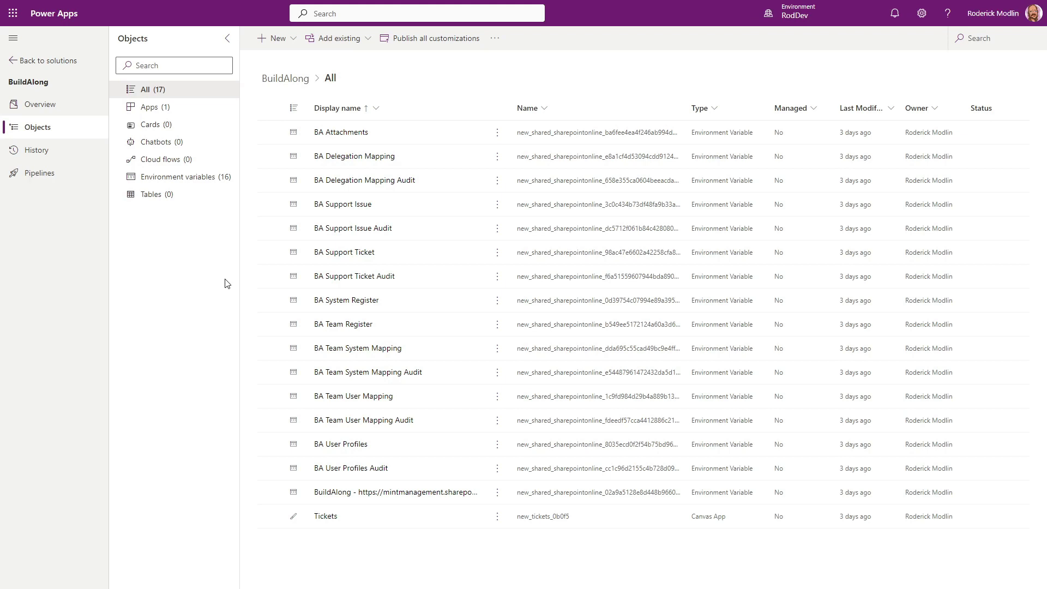
pyautogui.click(276, 39)
pyautogui.moveTo(301, 61)
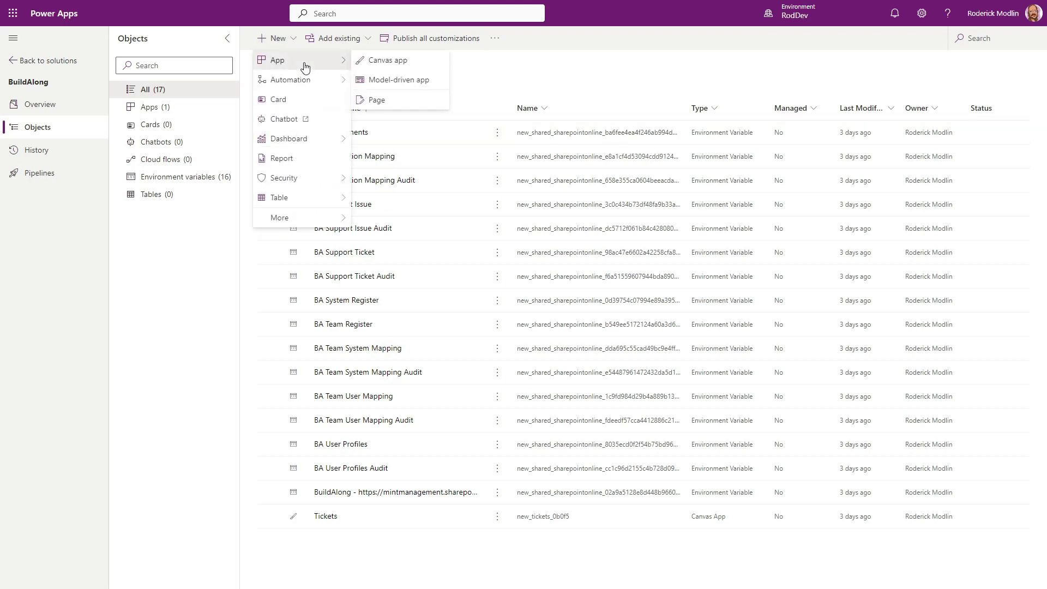
pyautogui.click(388, 63)
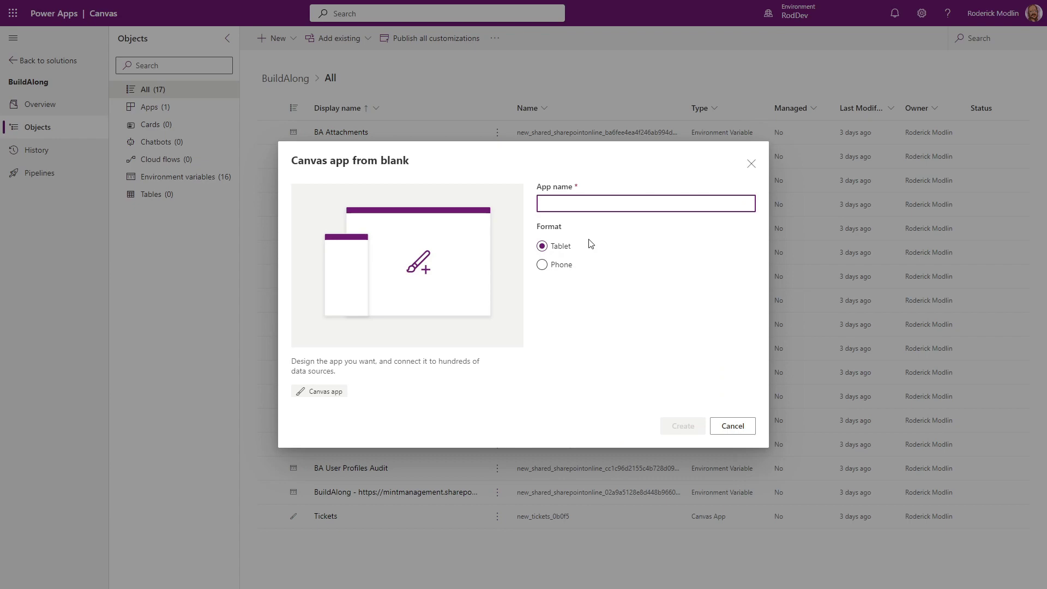
pyautogui.click(728, 428)
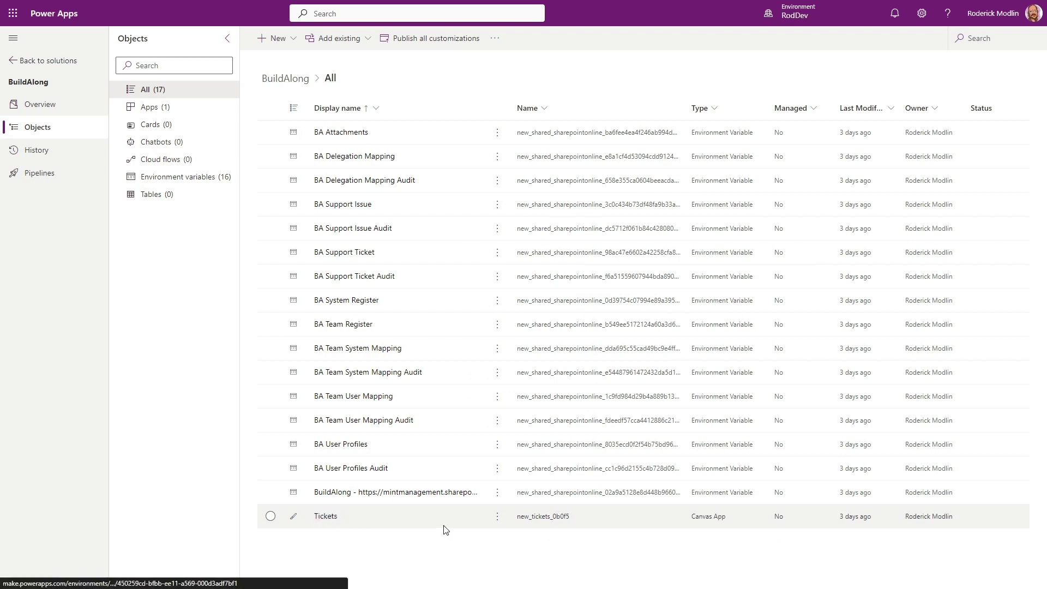
# Open the Tickets canvas app from the BuildAlong solution for editing in a new tab
pyautogui.click(497, 520)
pyautogui.moveTo(579, 318)
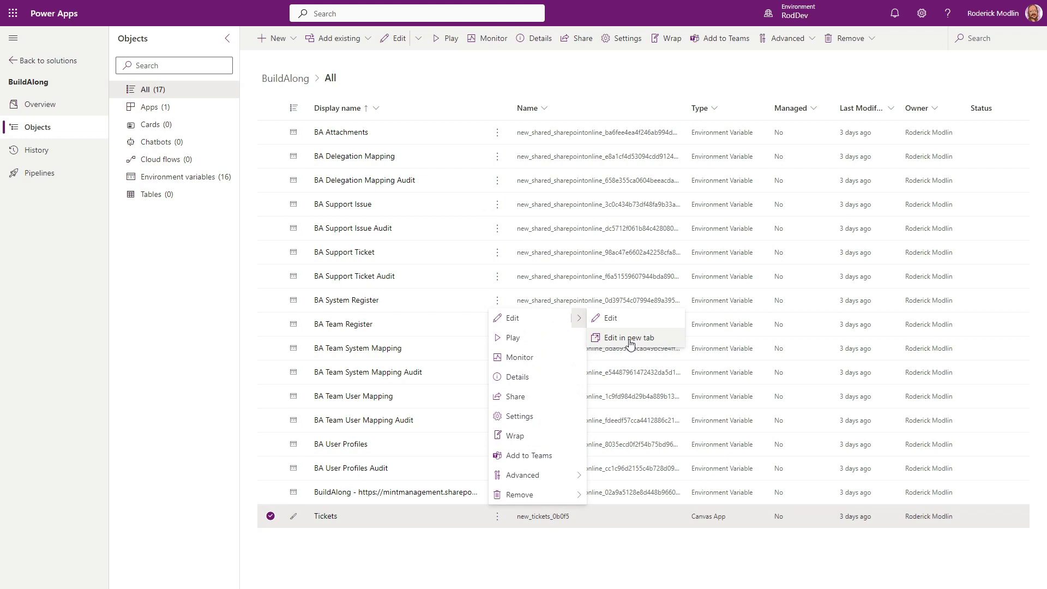
pyautogui.click(628, 338)
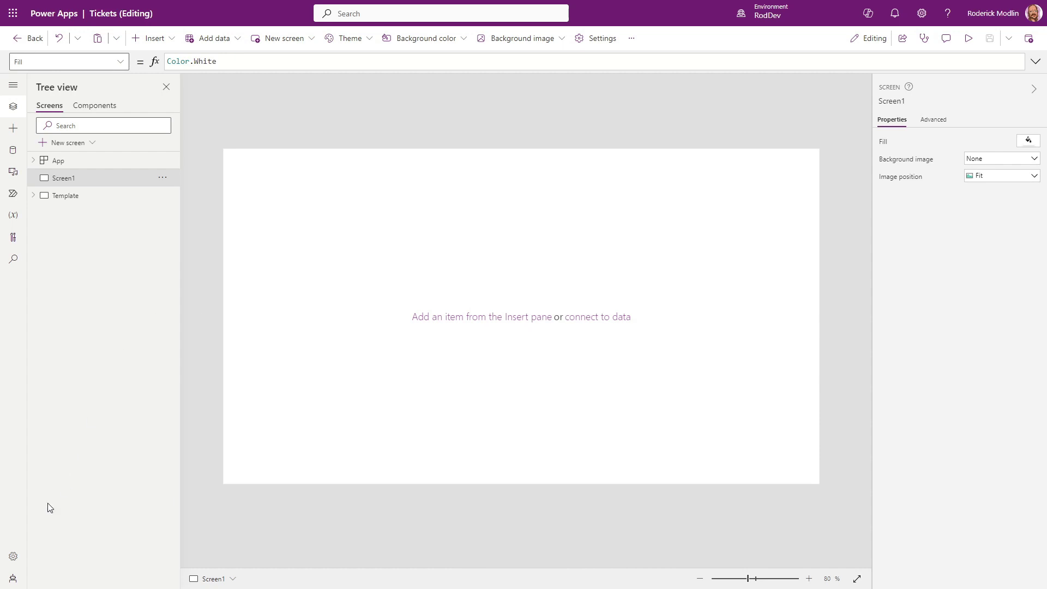
# Check the app's general setting for automatically creating environment variables and review the connected SharePoint data sources
pyautogui.click(14, 556)
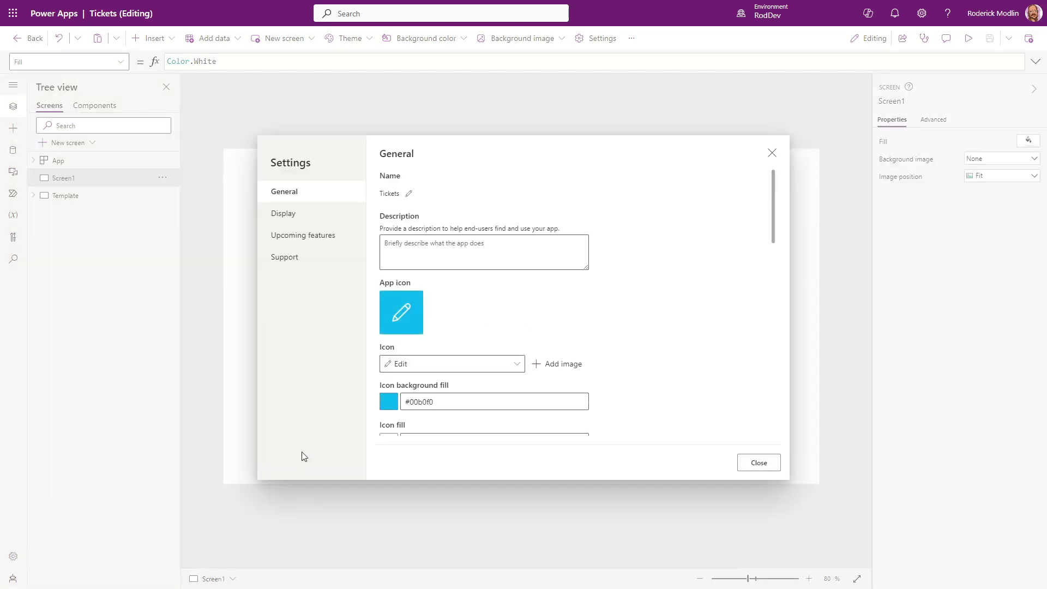
pyautogui.scroll(-8, 421, 308)
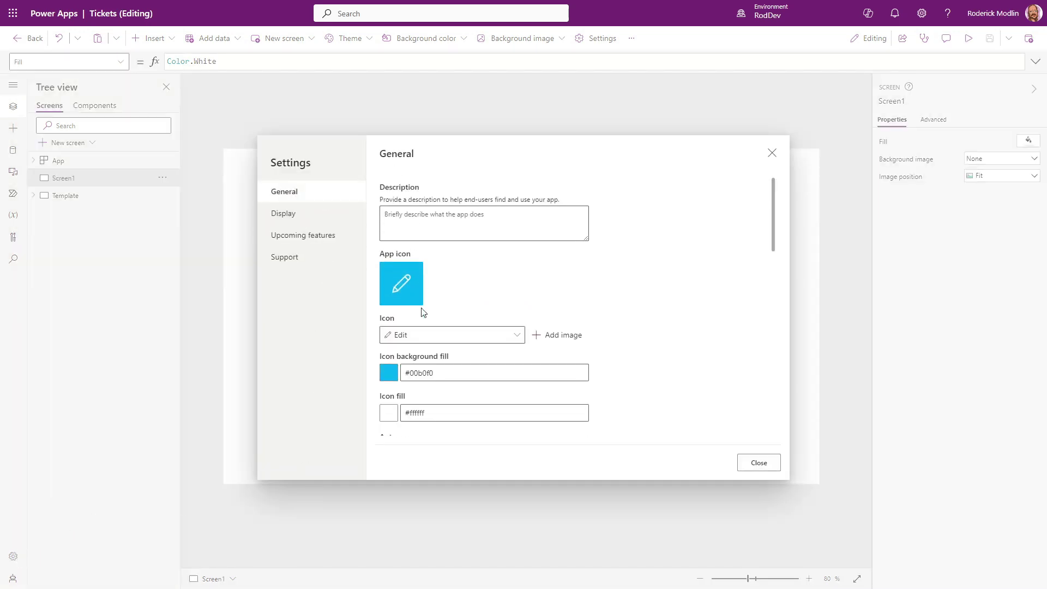
pyautogui.scroll(-8, 426, 349)
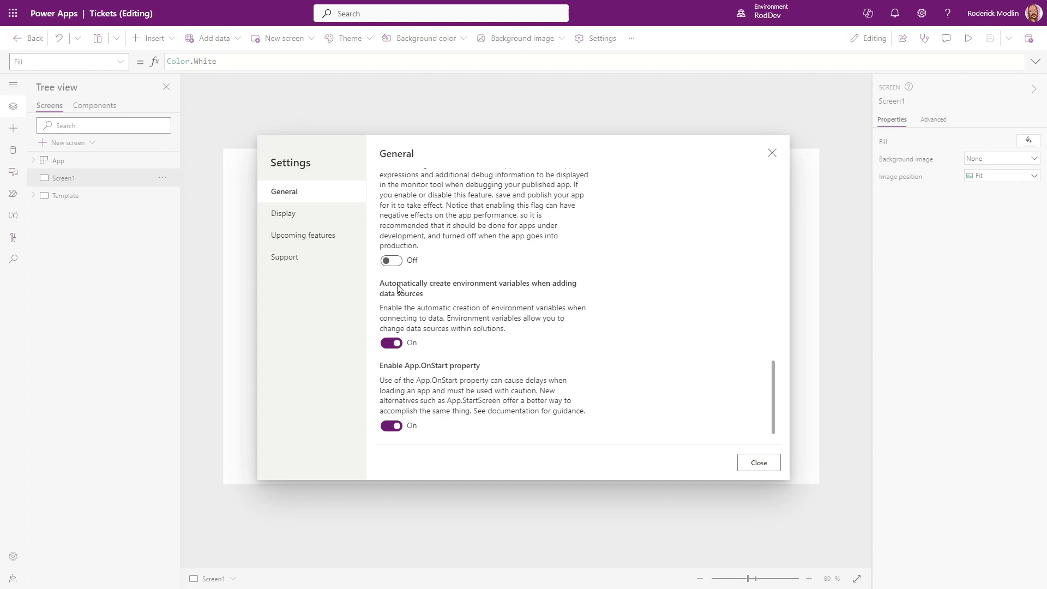
pyautogui.click(758, 464)
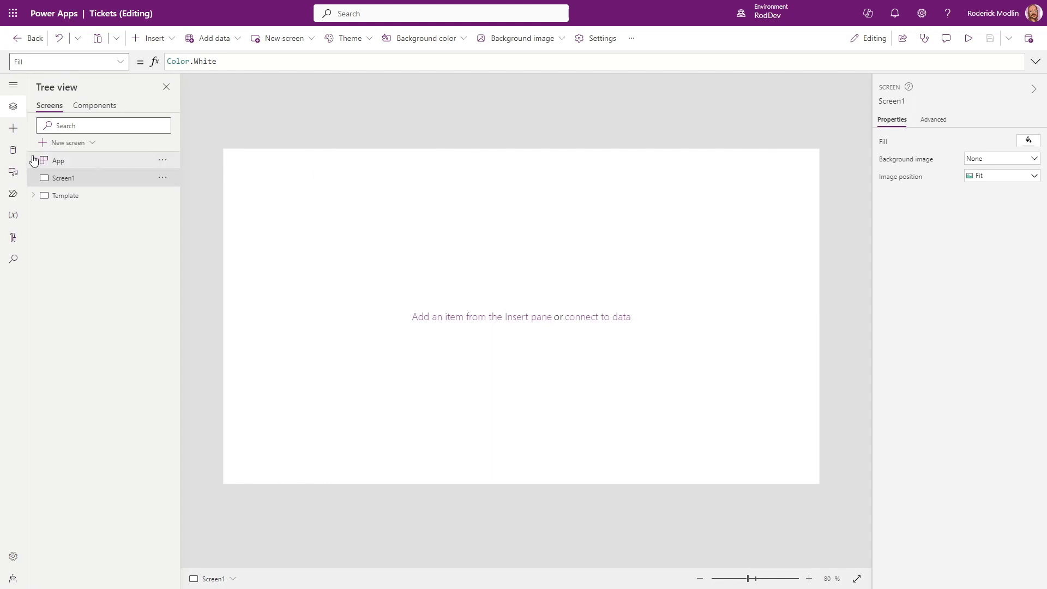
pyautogui.click(17, 152)
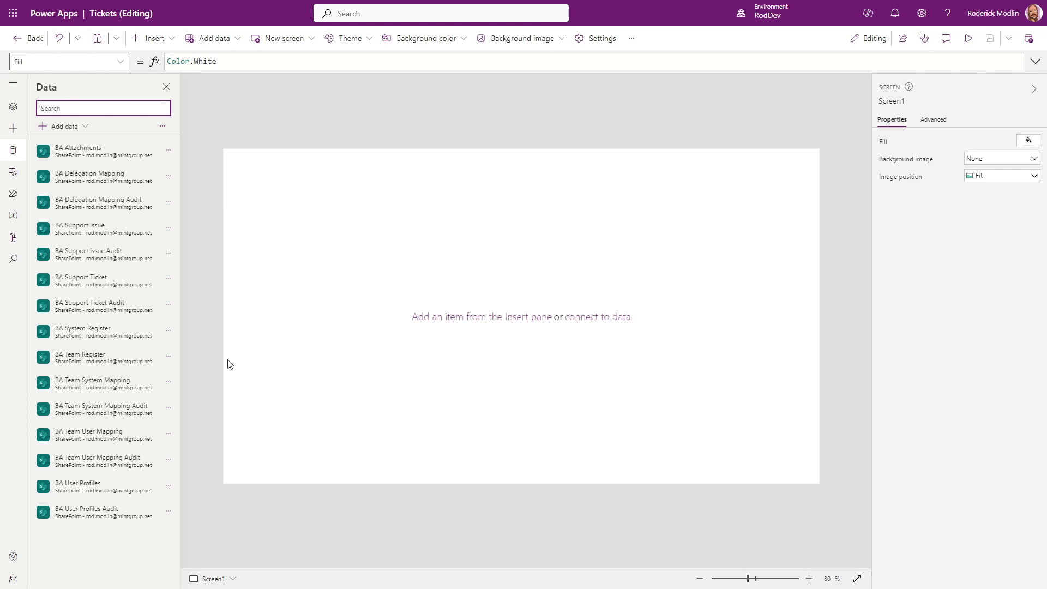
# Review the app's display settings for scale to fit, aspect ratio and orientation locking
pyautogui.click(16, 557)
pyautogui.click(297, 213)
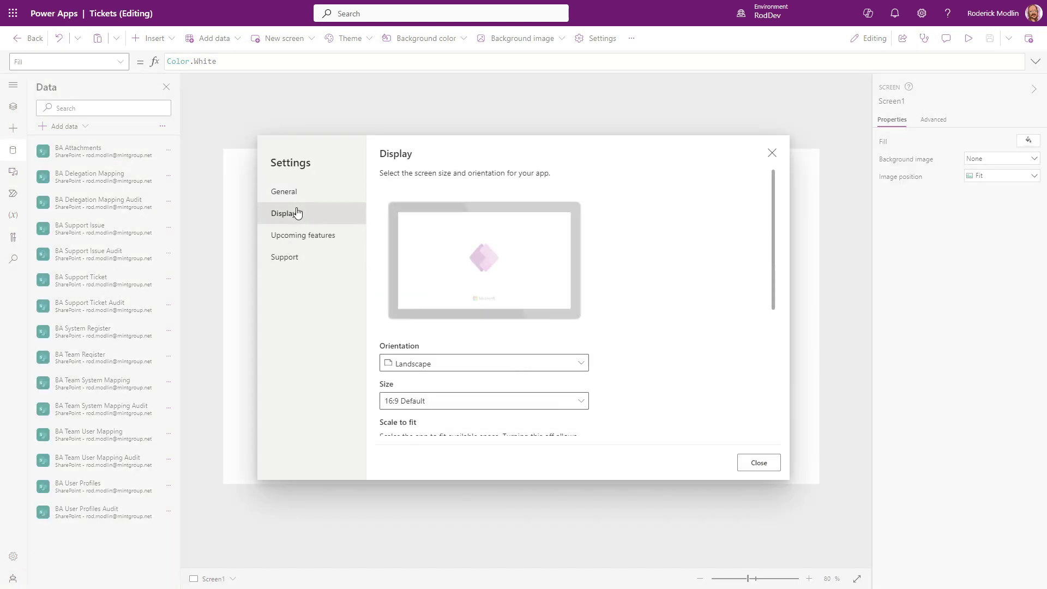
pyautogui.scroll(-5, 516, 316)
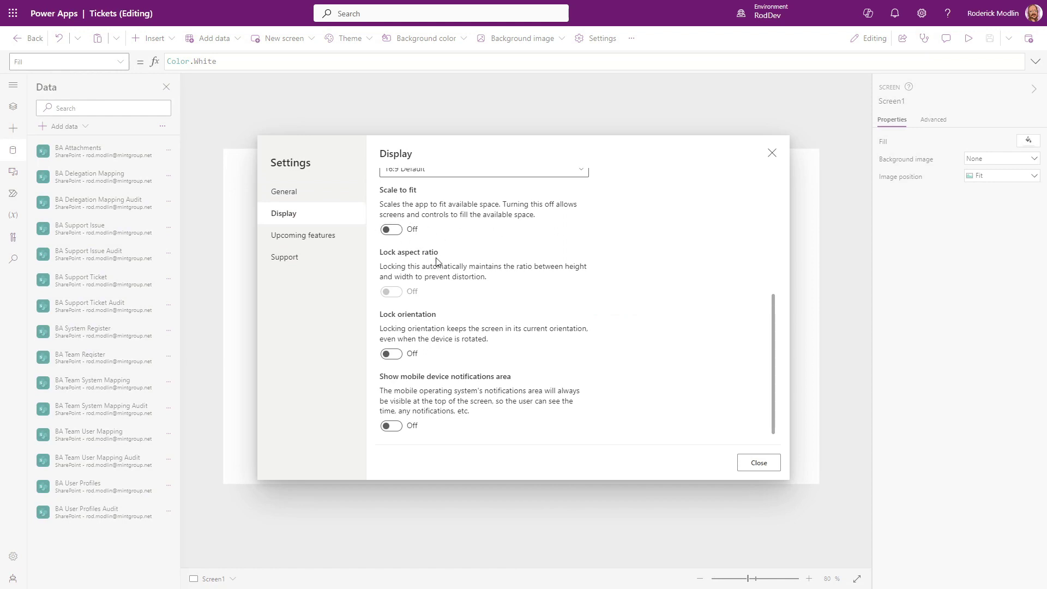
pyautogui.click(758, 465)
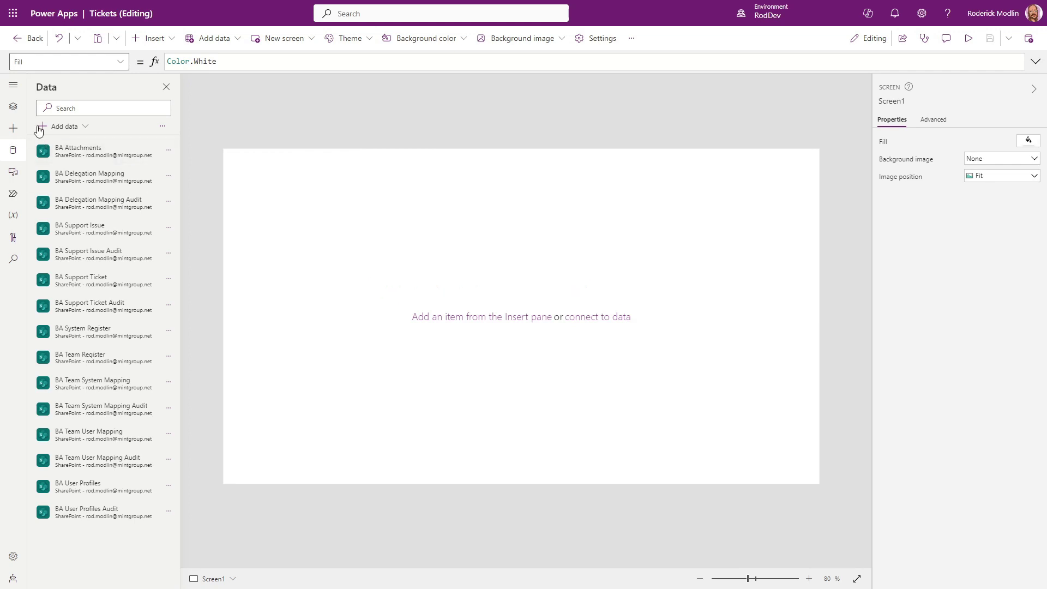
# Open the Template screen and switch its colour scheme to Light
pyautogui.click(17, 110)
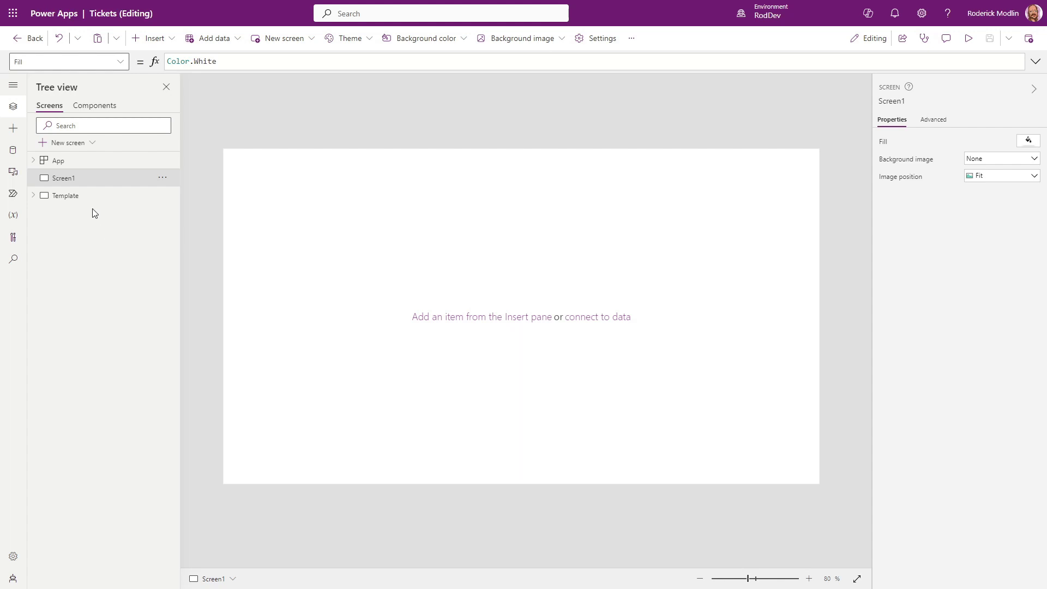
pyautogui.click(82, 197)
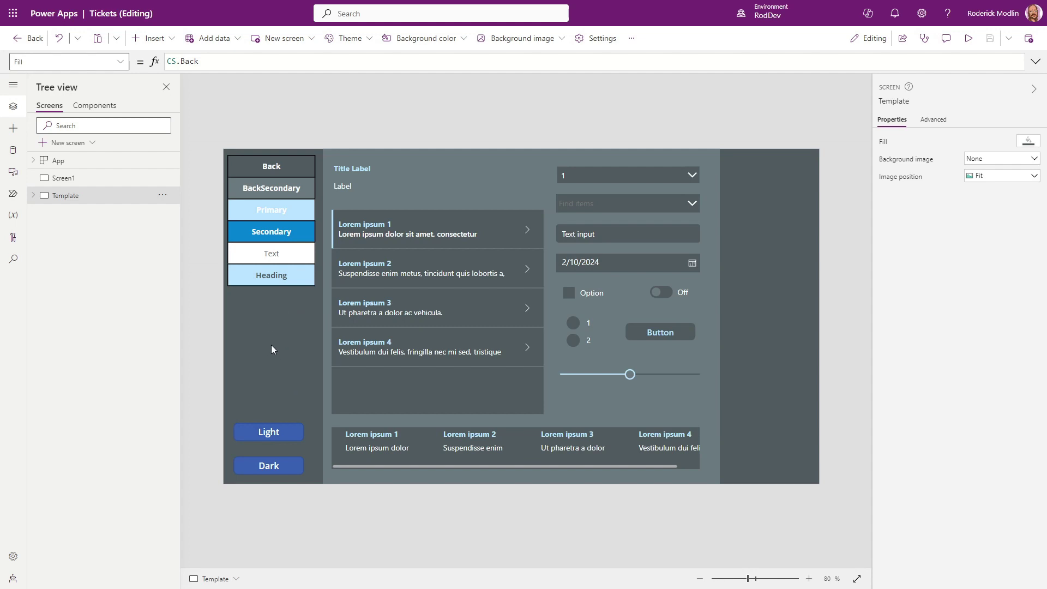
pyautogui.keyDown('alt'); pyautogui.click(269, 432); pyautogui.keyUp('alt')
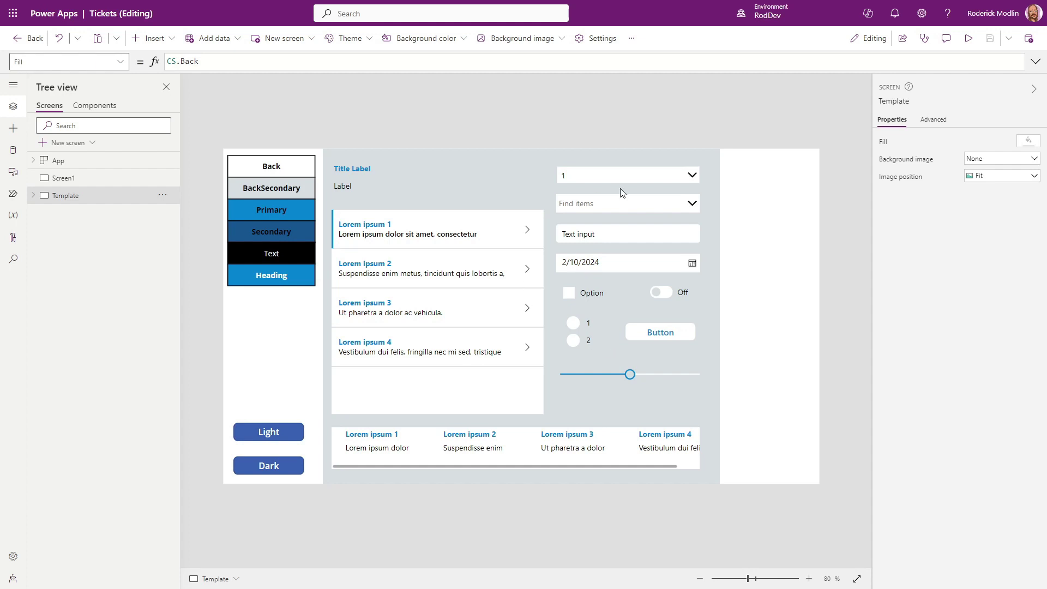
# Test the Template controls by choosing dropdown value 2, Item 5, the Option checkbox and radio choice 1, and switch the scheme to Dark
pyautogui.click(686, 178)
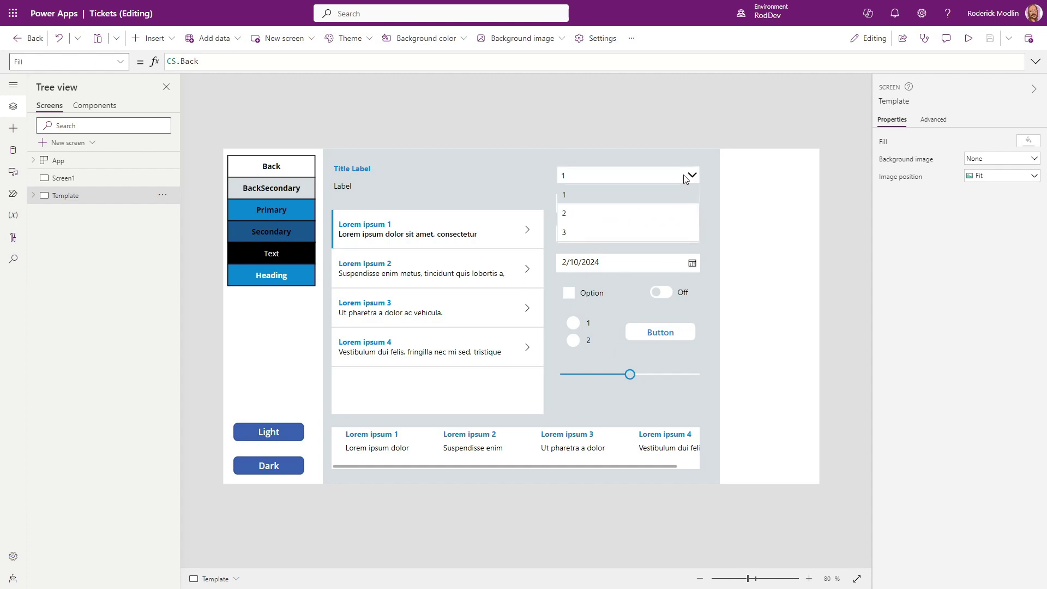
pyautogui.click(619, 213)
pyautogui.click(642, 206)
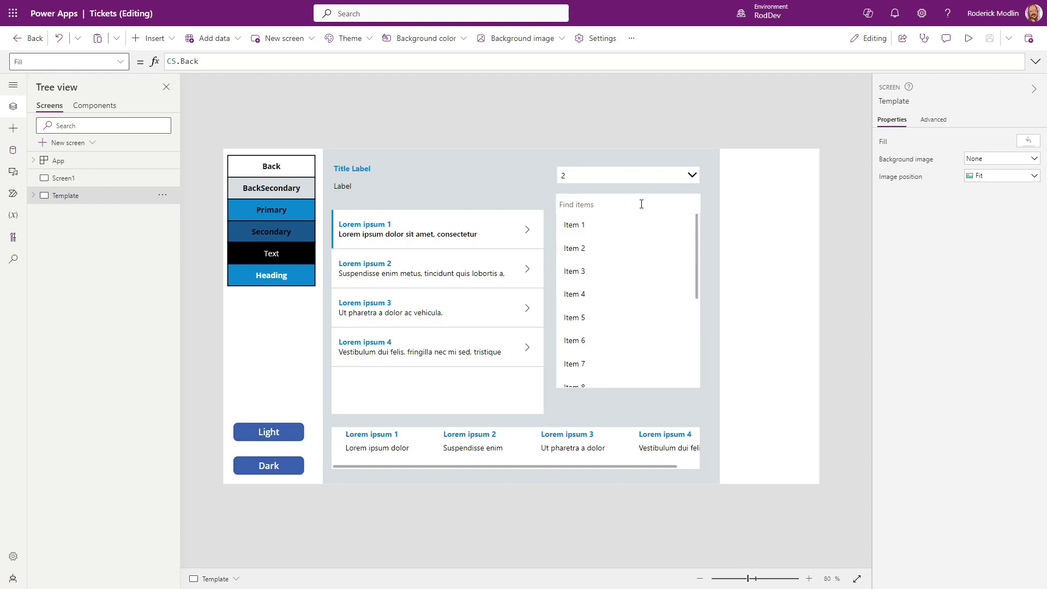
pyautogui.click(615, 315)
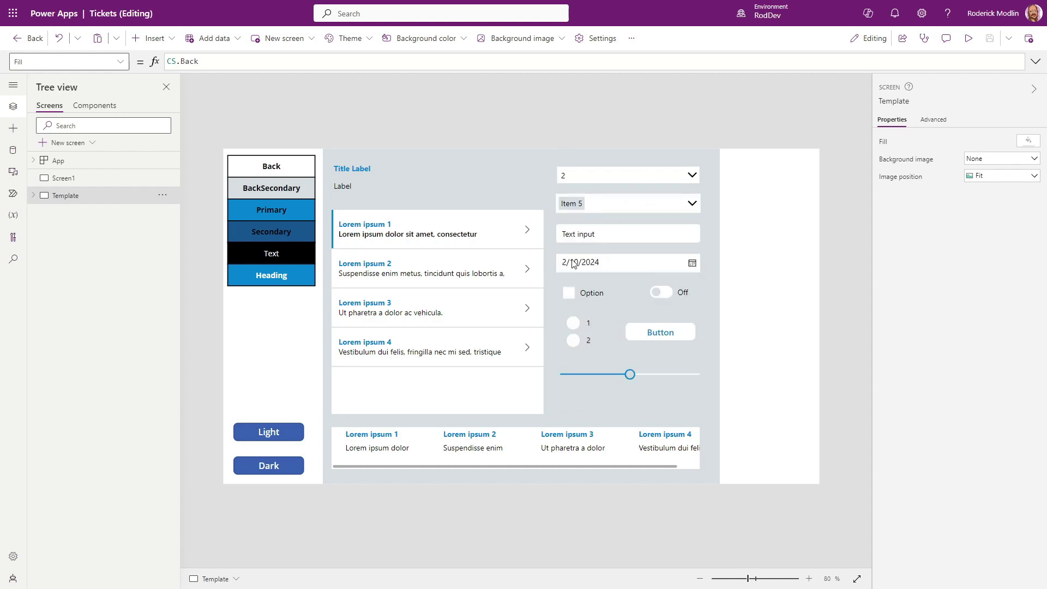
pyautogui.click(569, 294)
pyautogui.click(572, 325)
pyautogui.keyDown('alt'); pyautogui.click(271, 469); pyautogui.keyUp('alt')
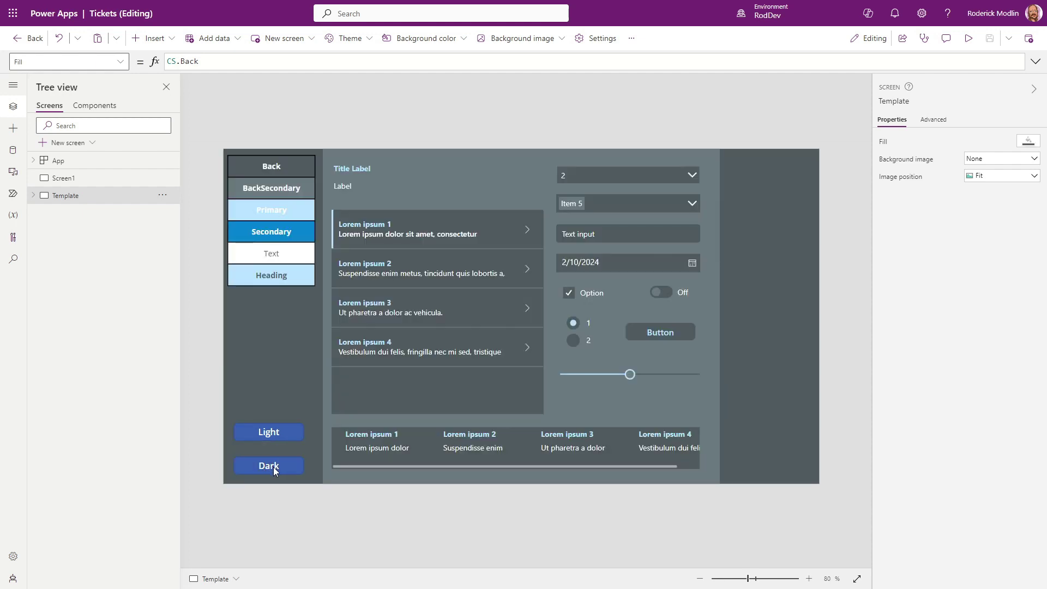